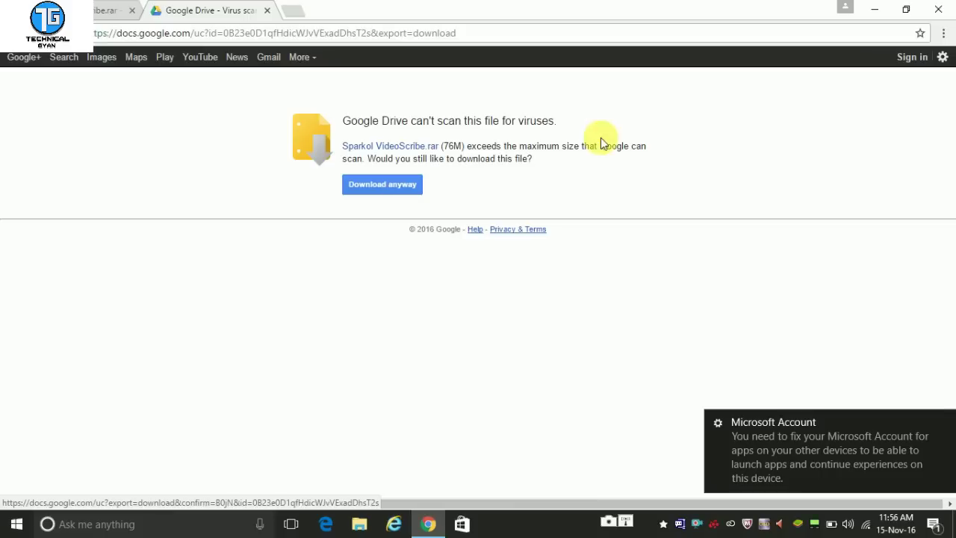
Close the browser and extract the Sparkol VideoScribe.rar archive into its own Sparkol VideoScribe folder on the desktop
click(951, 7)
drag(944, 2, 861, 219)
drag(858, 165, 760, 243)
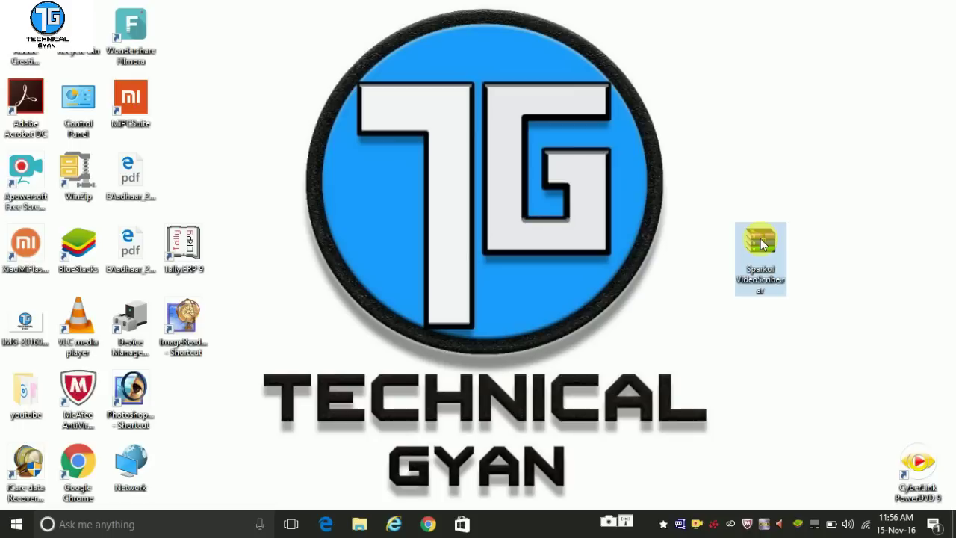
right_click(760, 238)
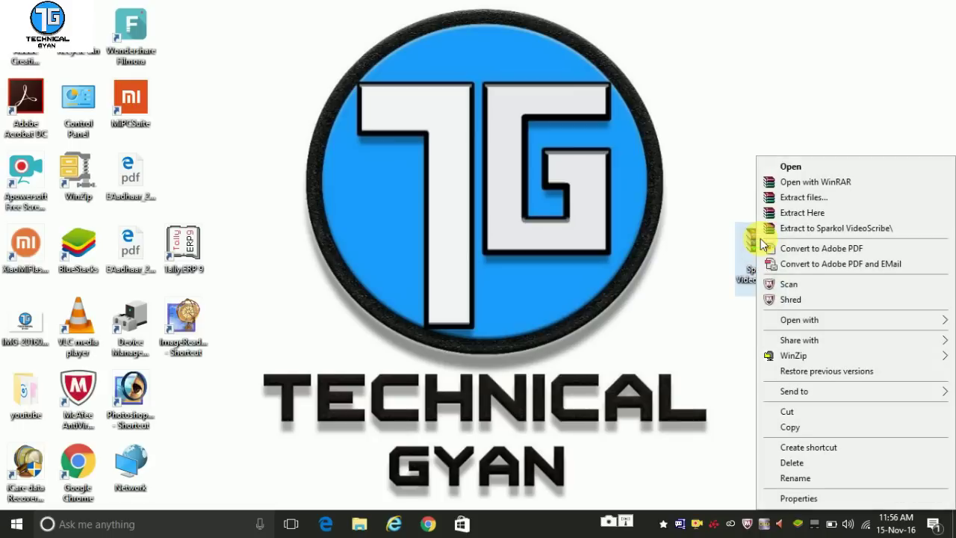
click(818, 229)
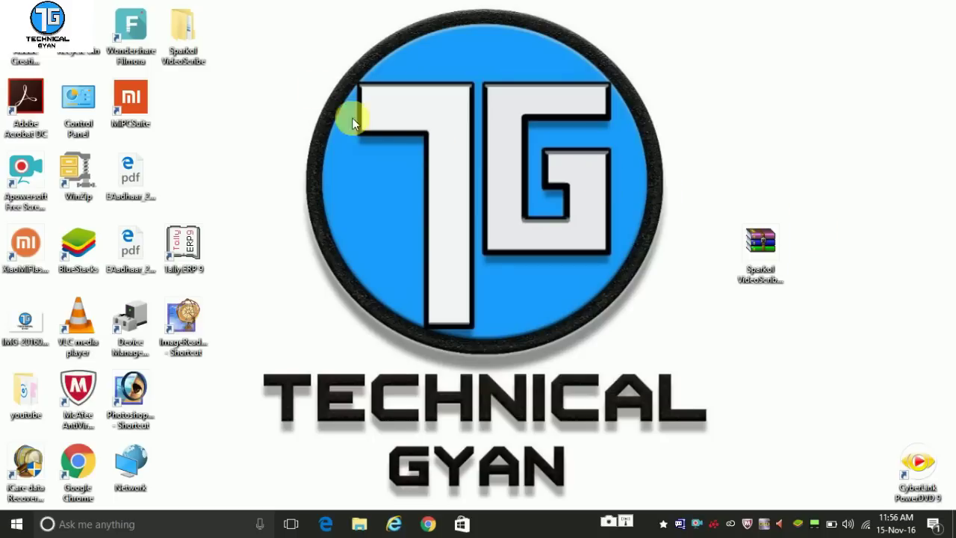
Move the extracted Sparkol VideoScribe folder above the archive on the desktop and open its Sparkol VideoScribe PRO Edition 2.3.0 subfolder
click(193, 46)
drag(193, 46, 776, 74)
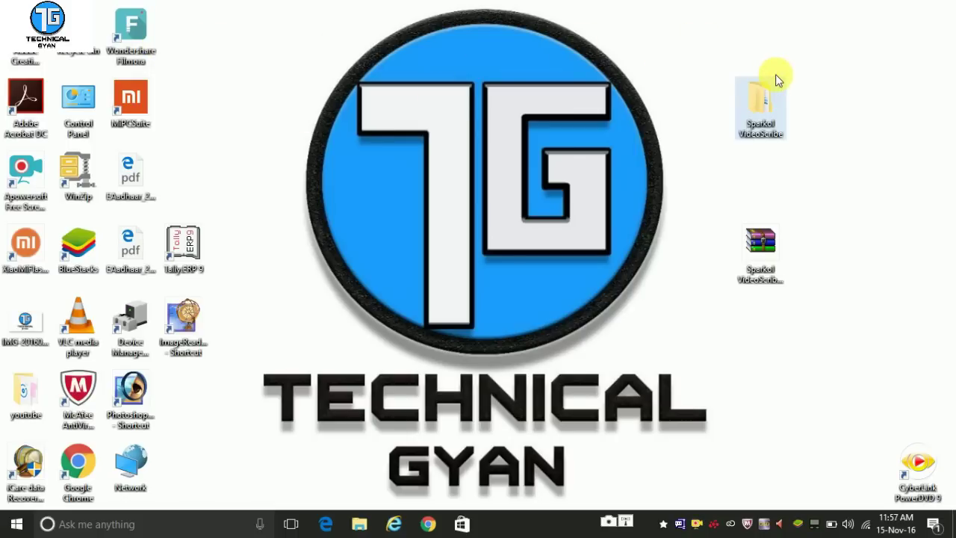
double_click(759, 122)
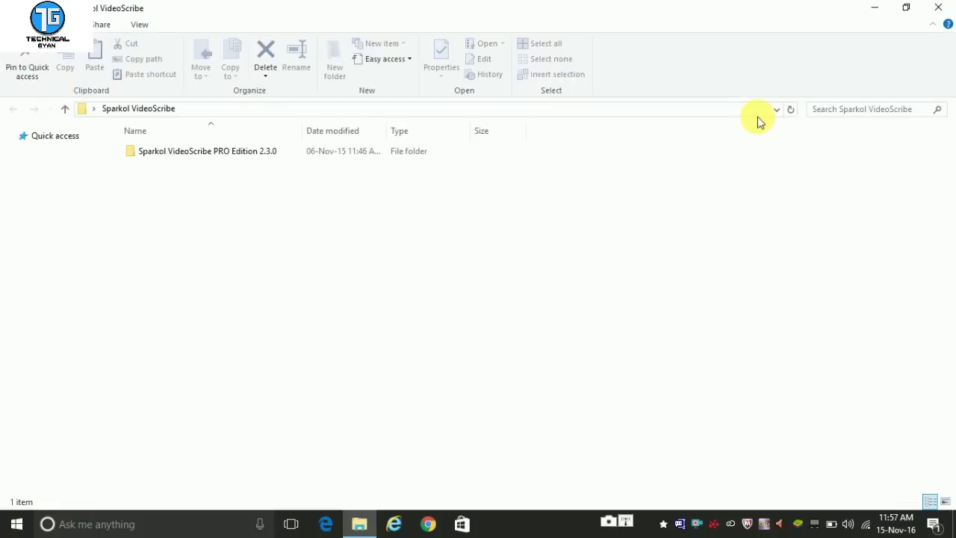
double_click(325, 152)
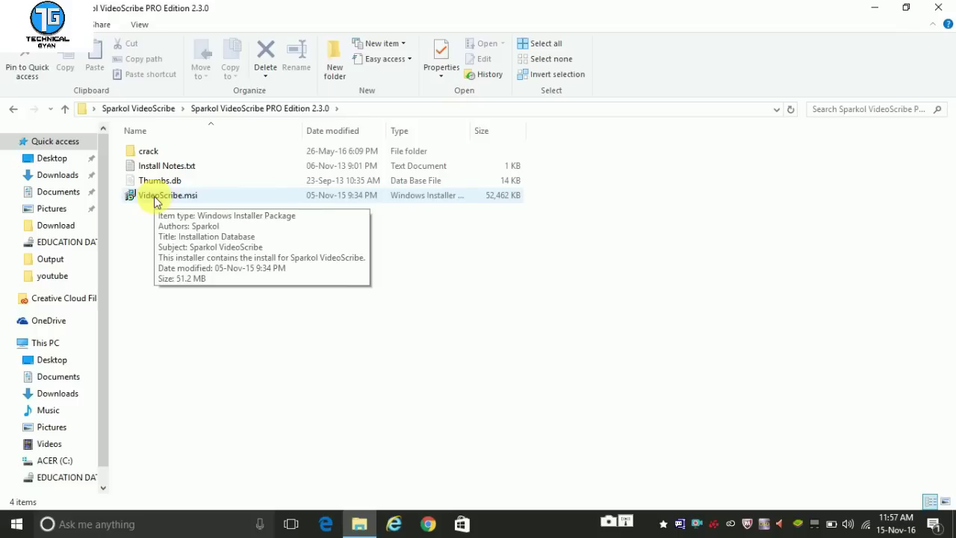
Disconnect the computer from the internet by turning off Wi-Fi
click(867, 530)
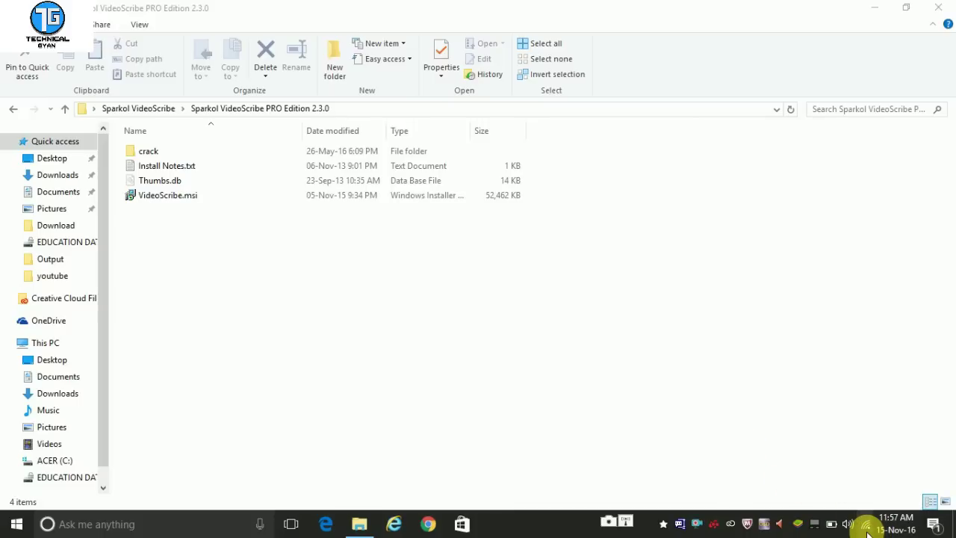
click(749, 487)
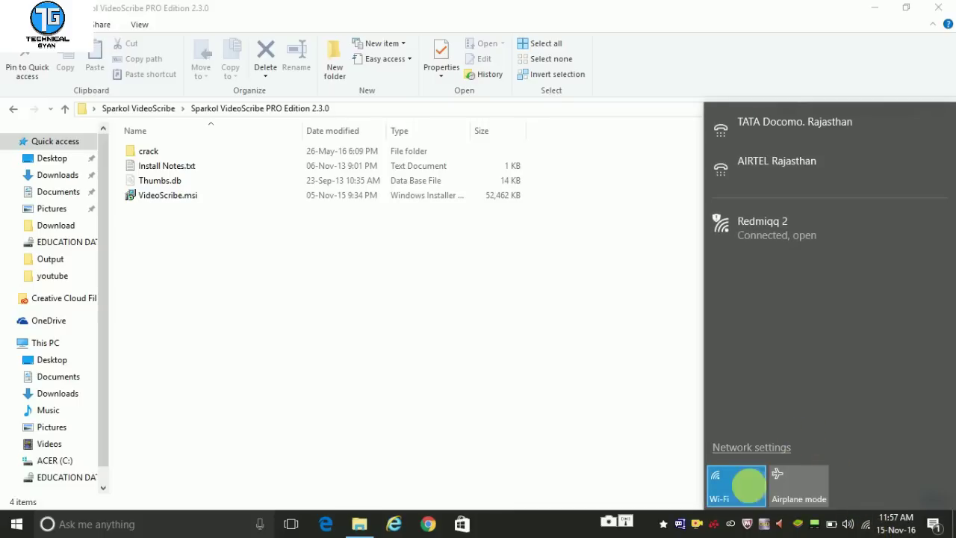
click(367, 319)
Run VideoScribe.msi and install Sparkol VideoScribe into the default C:\Program Files (x86)\Sparkol\Sparkol VideoScribe\ folder
click(158, 203)
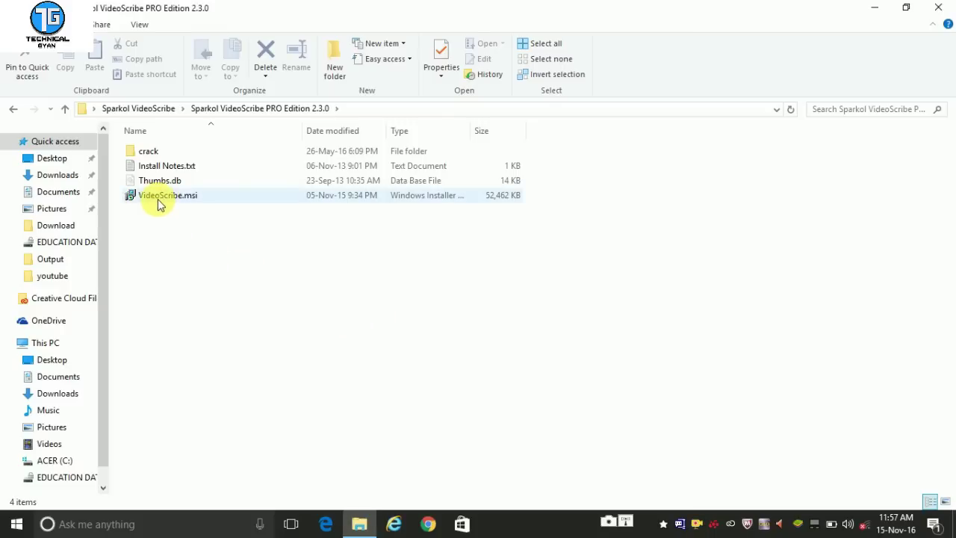
double_click(157, 205)
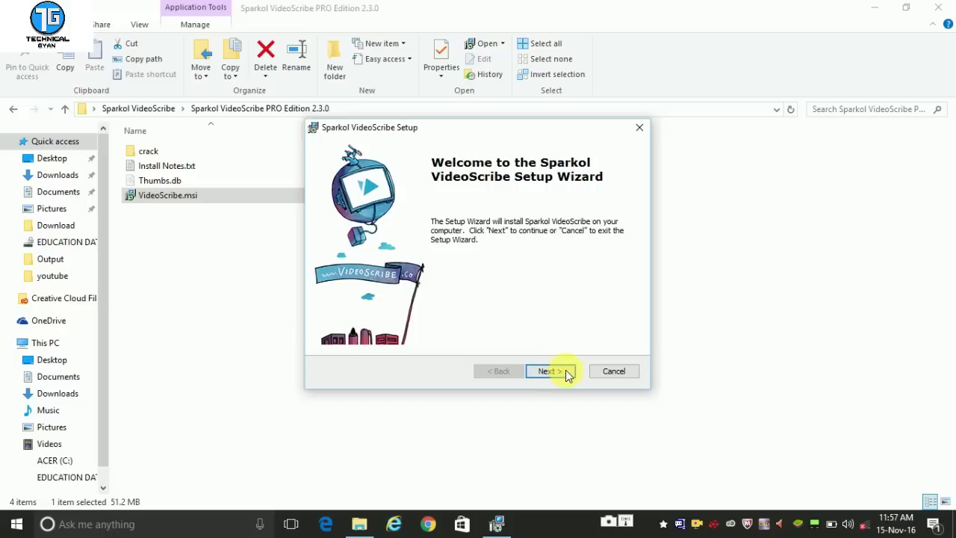
click(563, 373)
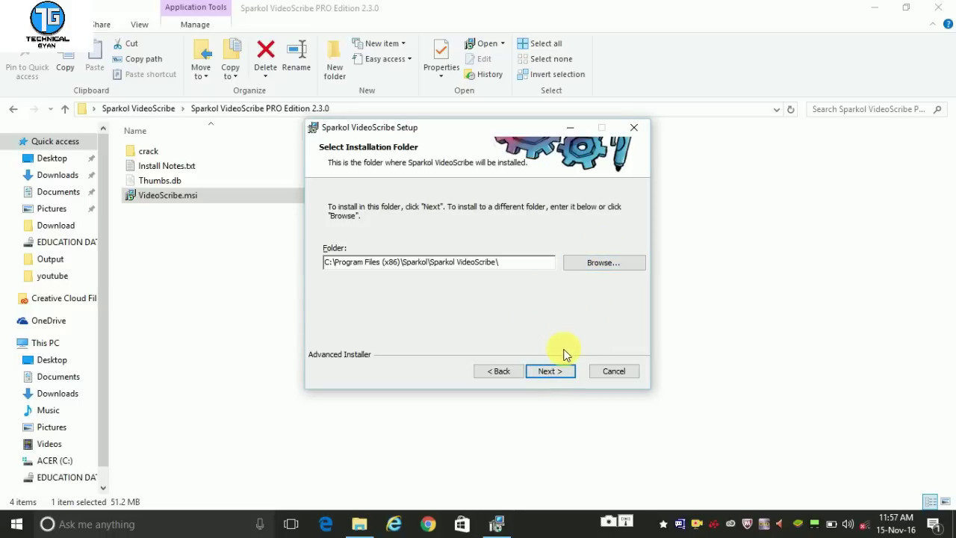
click(562, 373)
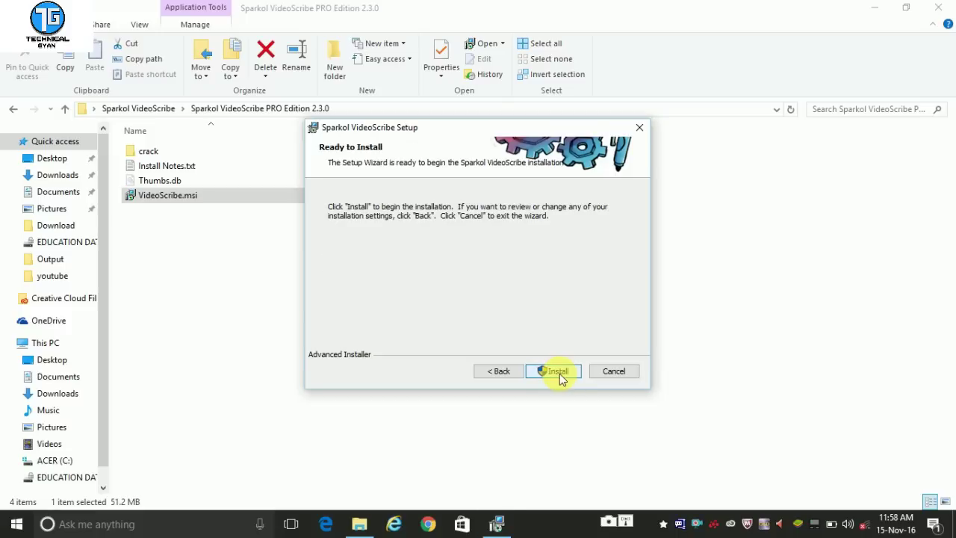
click(560, 373)
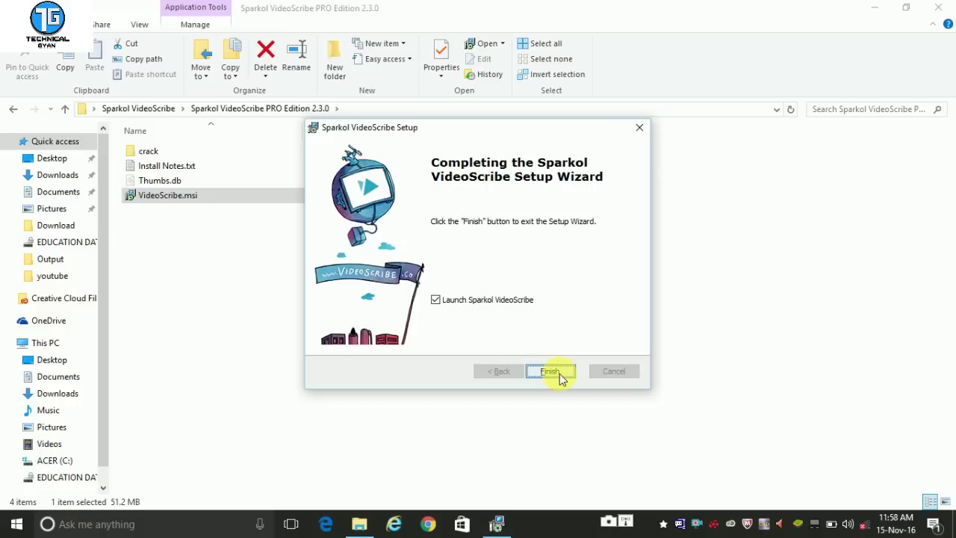
Finish the setup wizard with Launch Sparkol VideoScribe disabled, closing the web page it opens
click(561, 375)
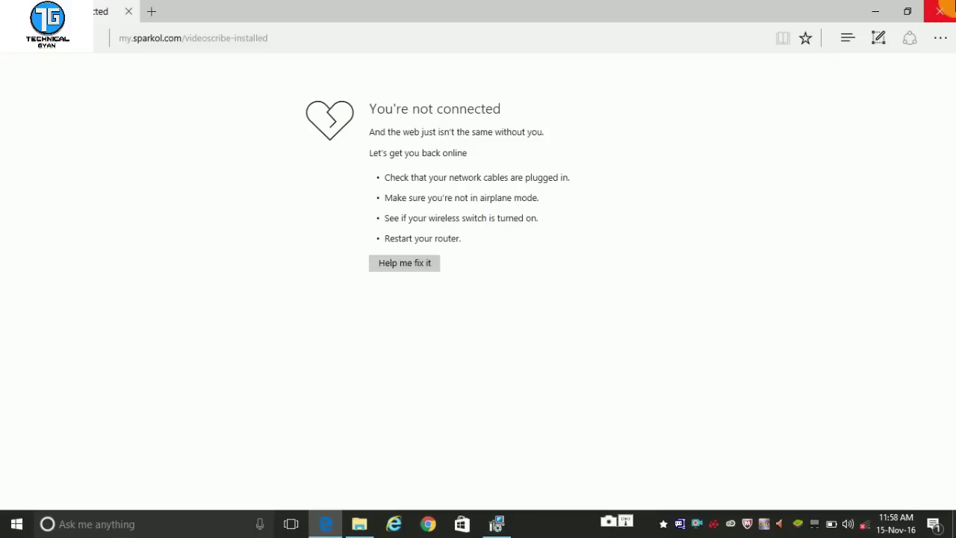
click(940, 11)
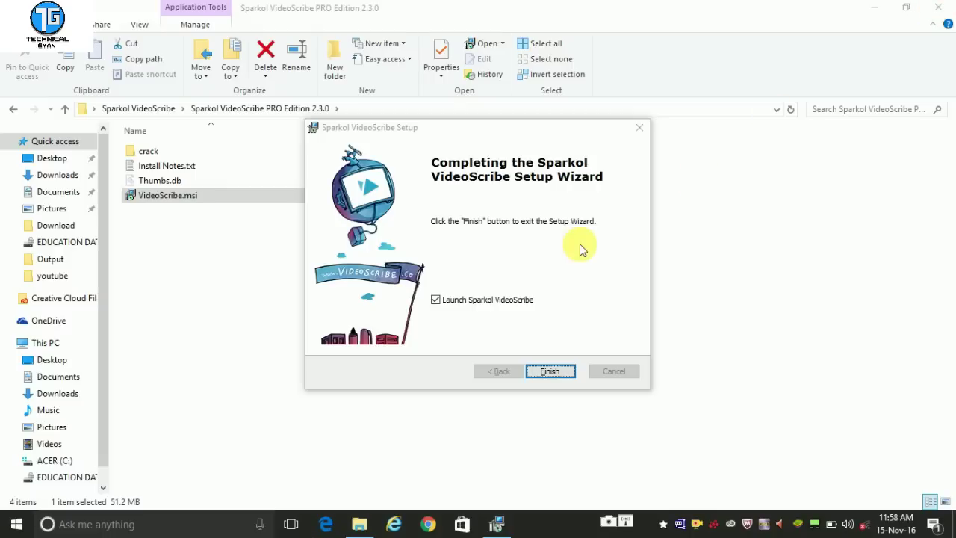
click(437, 300)
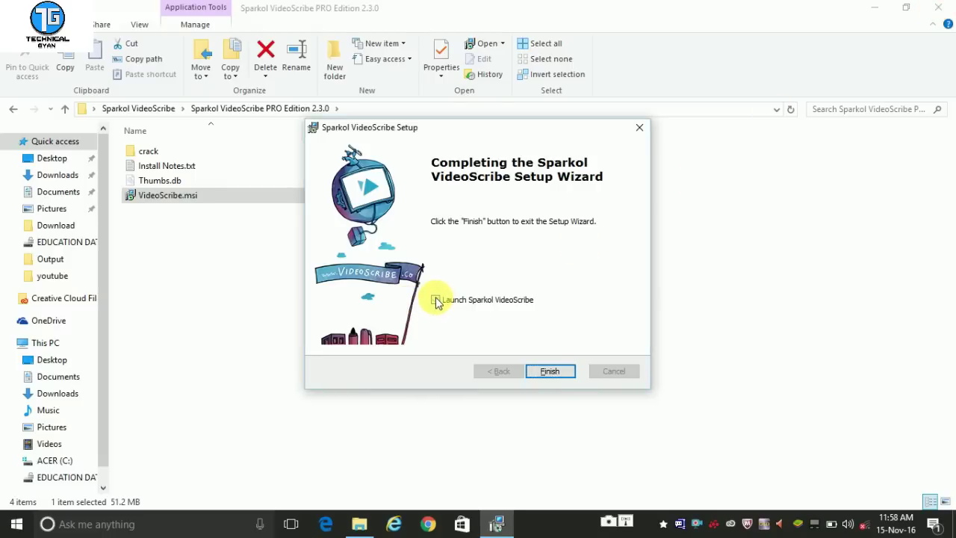
click(550, 374)
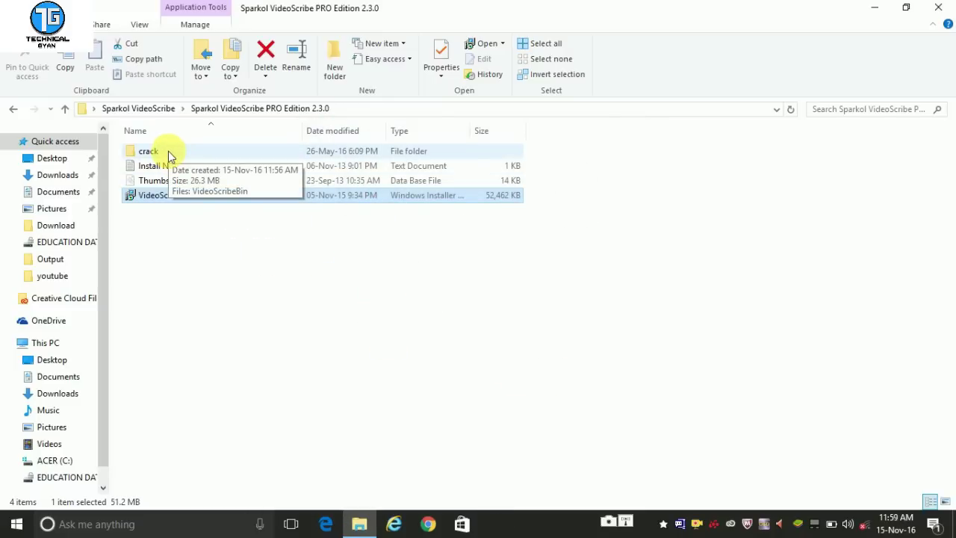
Copy the VideoScribeBin file from the crack folder
double_click(168, 151)
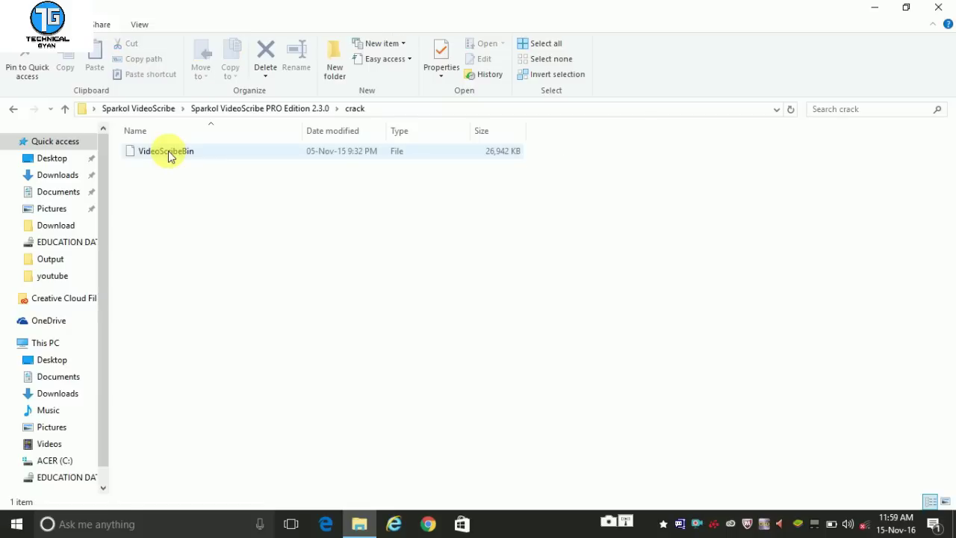
click(168, 155)
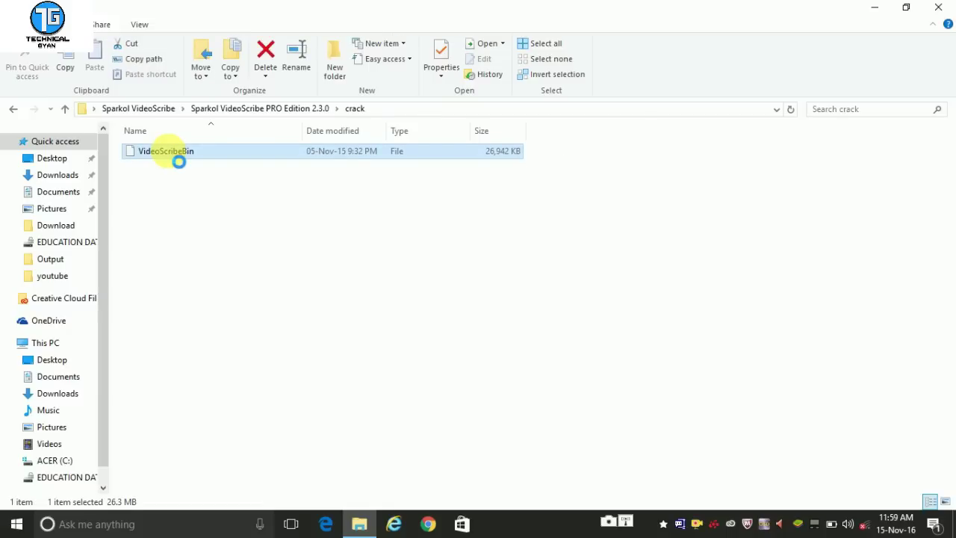
right_click(169, 153)
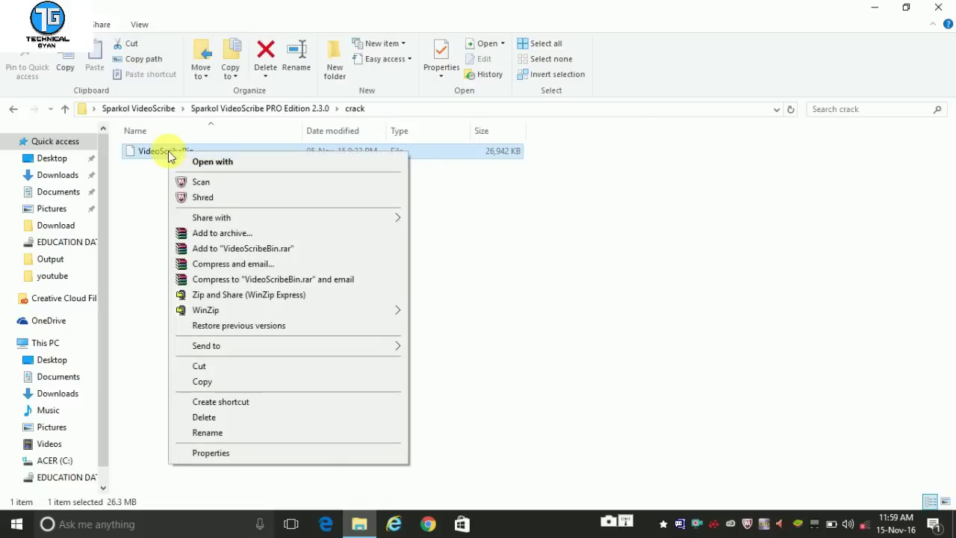
click(201, 382)
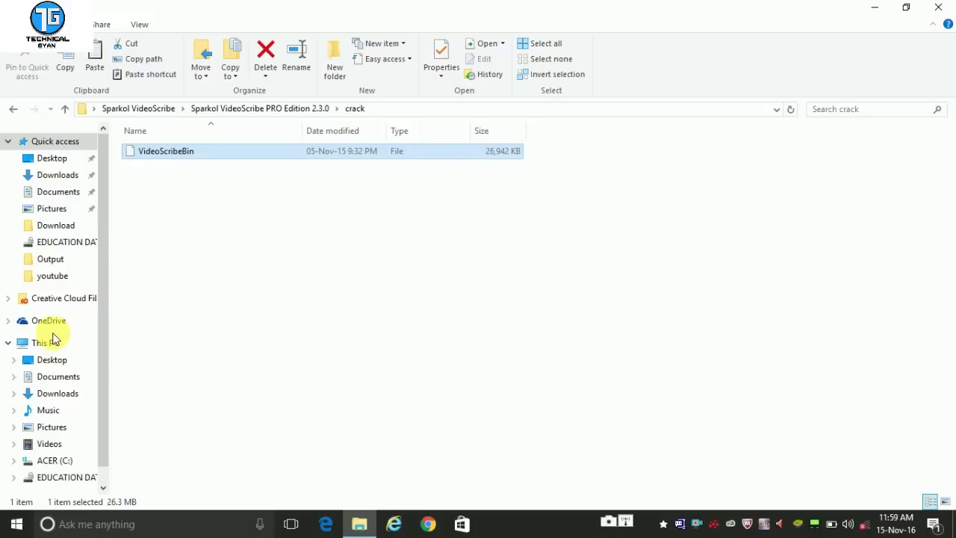
Open the installation folder C:\Program Files (x86)\Sparkol\Sparkol VideoScribe
click(45, 344)
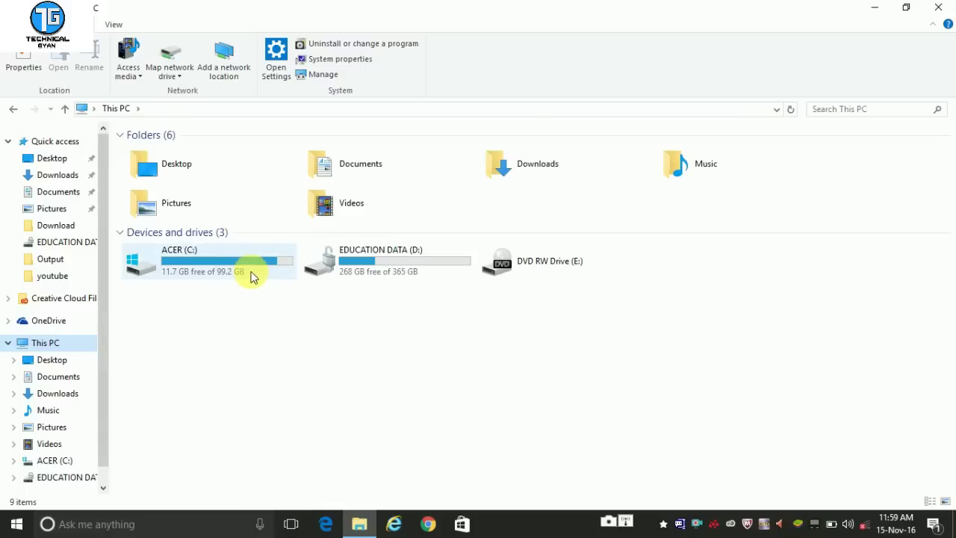
double_click(251, 276)
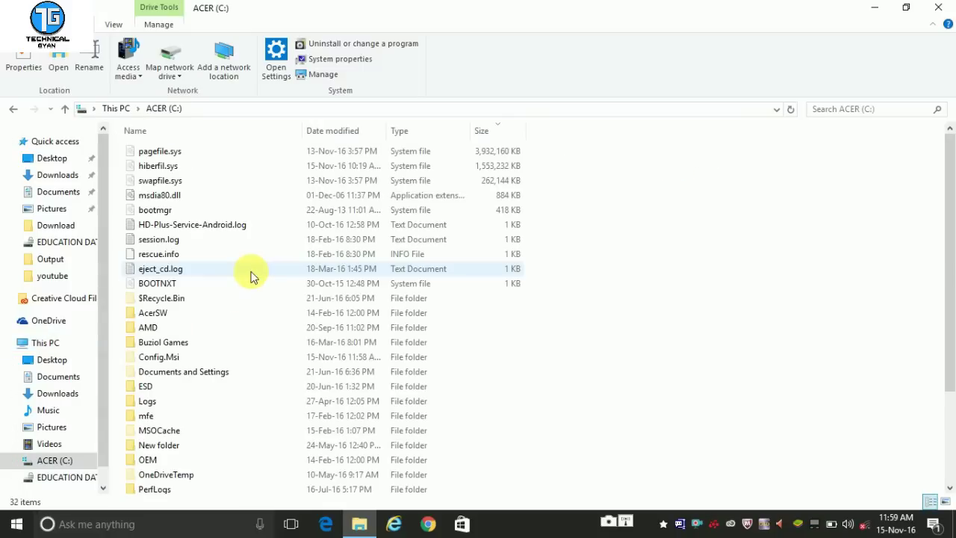
key(Down)
key(Down)
key(Down)
key(Down)
key(Down)
key(Down)
key(Down)
key(Down)
key(Down)
key(Down)
key(Down)
key(Down)
key(Down)
key(Down)
key(Down)
key(Down)
key(Down)
key(Down)
key(Down)
key(Down)
key(Down)
key(Down)
key(Down)
key(Down)
key(Up)
key(Up)
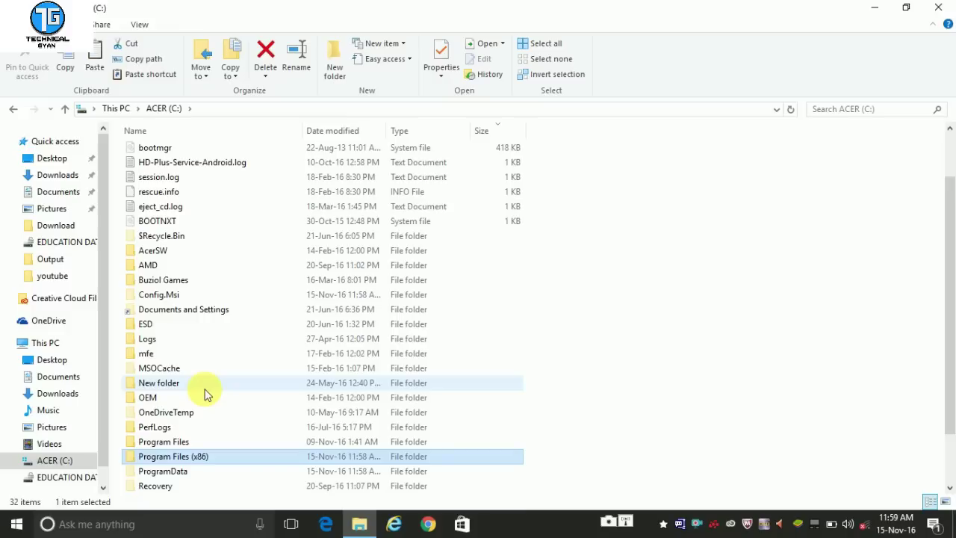
double_click(187, 465)
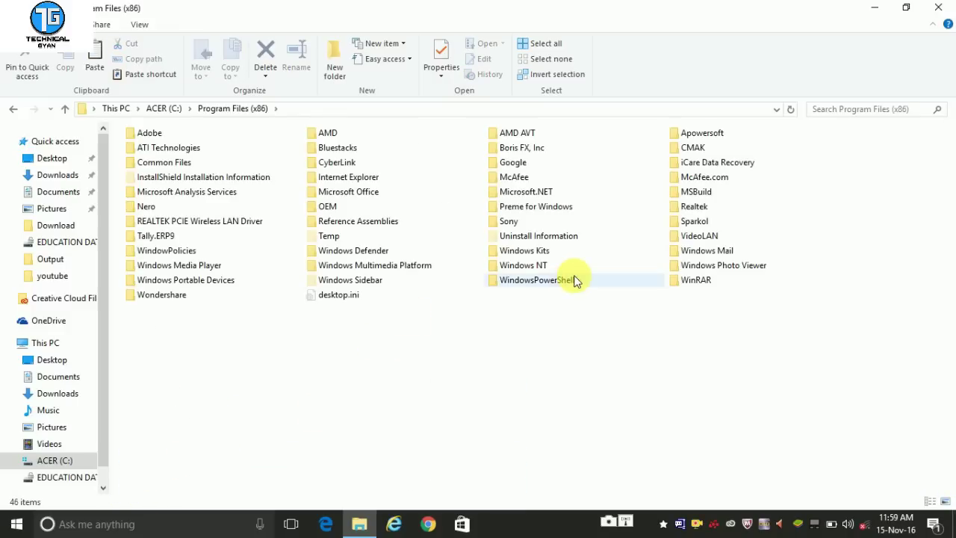
click(693, 223)
double_click(693, 223)
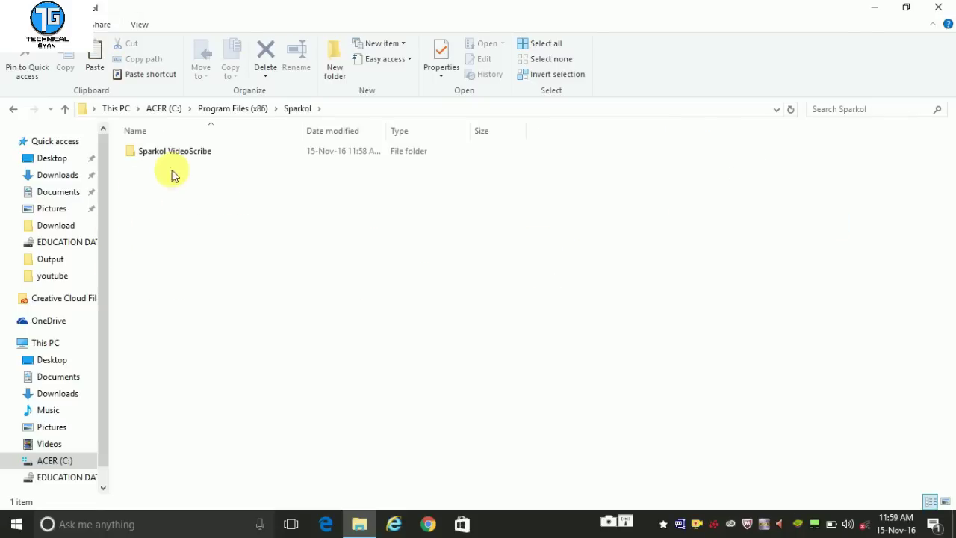
double_click(208, 151)
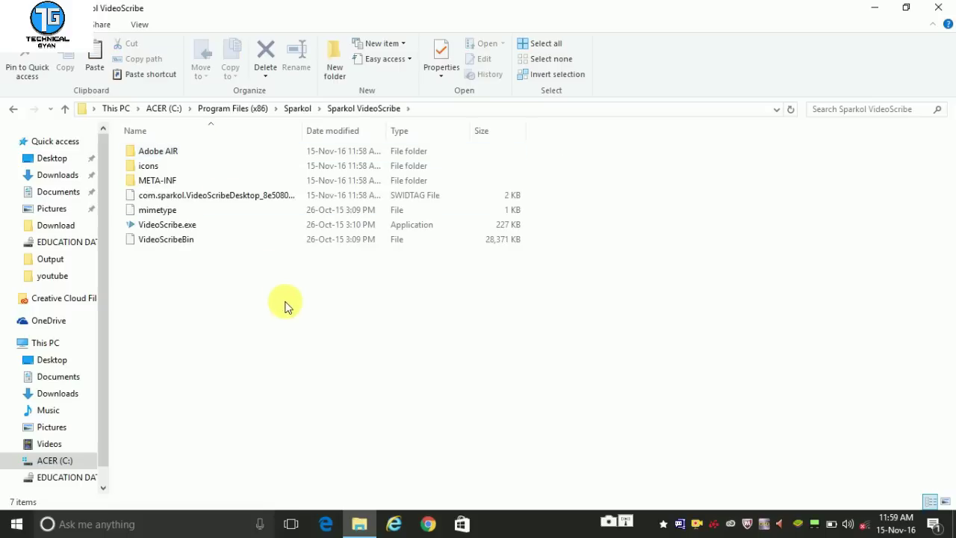
Paste VideoScribeBin into the installation folder, replacing the existing file with administrator permission, and close the folder window
right_click(251, 285)
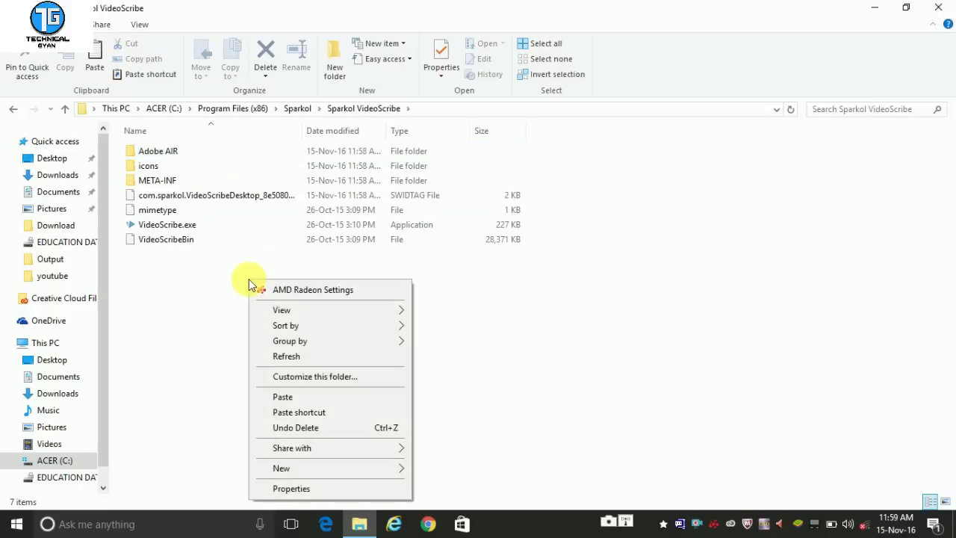
click(307, 397)
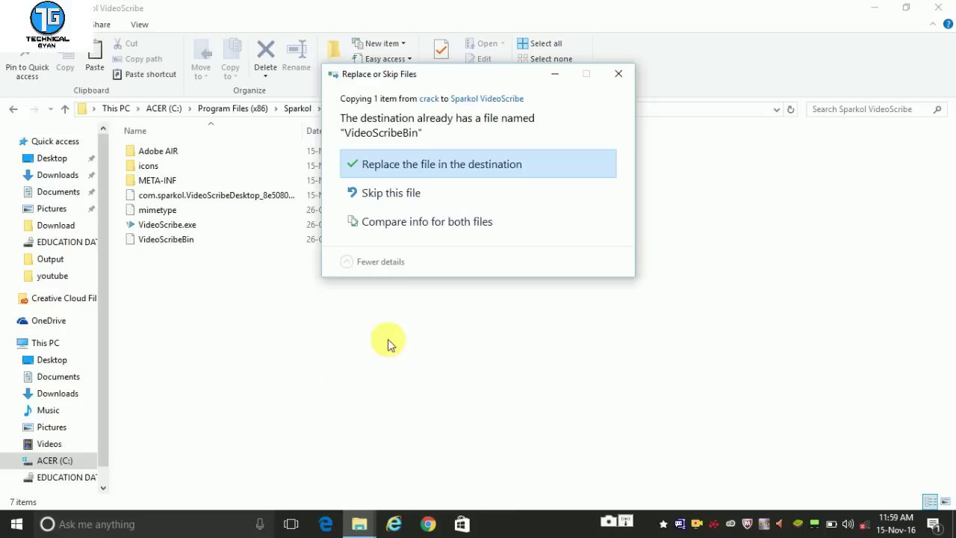
click(408, 172)
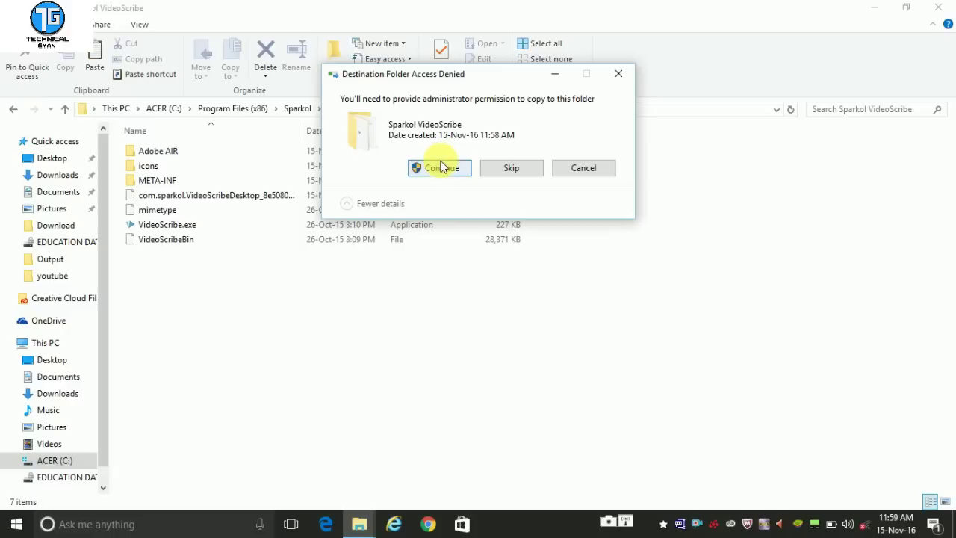
click(439, 168)
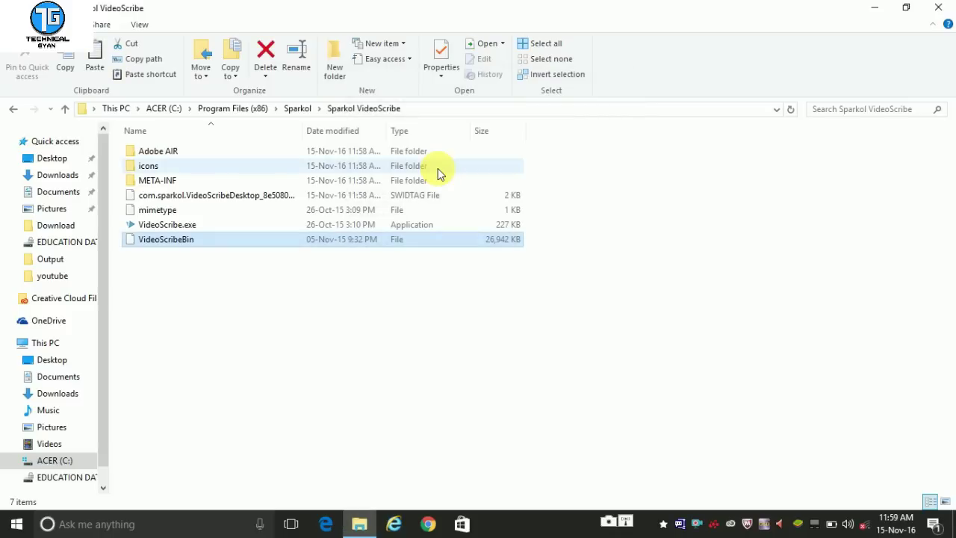
click(936, 7)
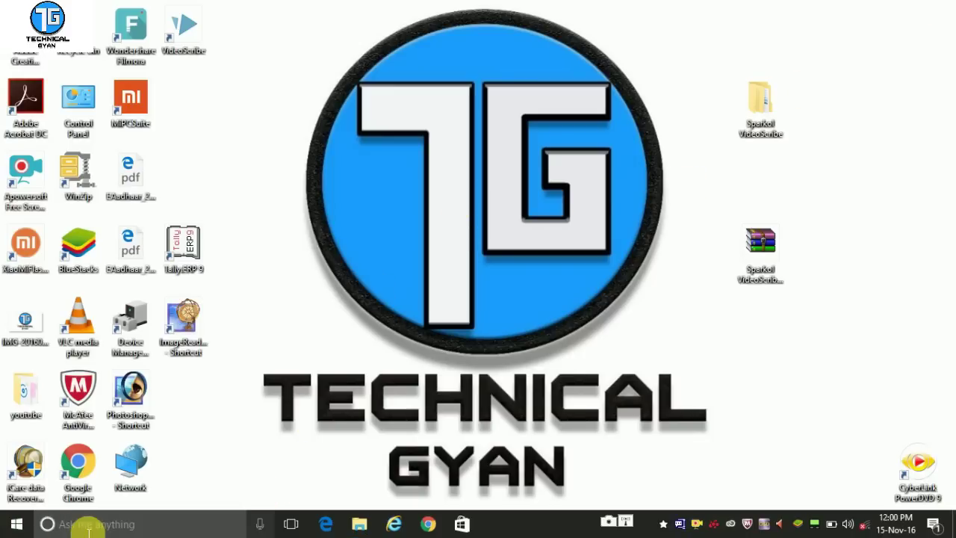
Look through the installed apps for VideoScribe Desktop, and launch VideoScribe from its desktop shortcut
click(17, 525)
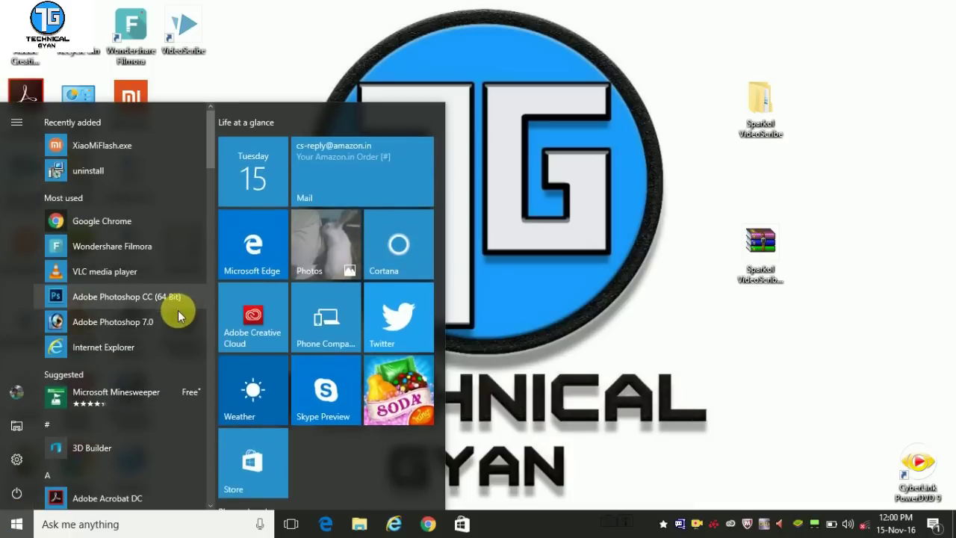
key(Down)
key(Down)
key(Down)
key(Down)
key(Down)
key(Down)
key(Down)
key(Down)
key(Down)
key(Up)
key(Up)
key(Up)
key(Up)
key(Up)
key(Up)
key(Up)
key(Up)
key(Up)
key(Up)
key(Up)
key(Up)
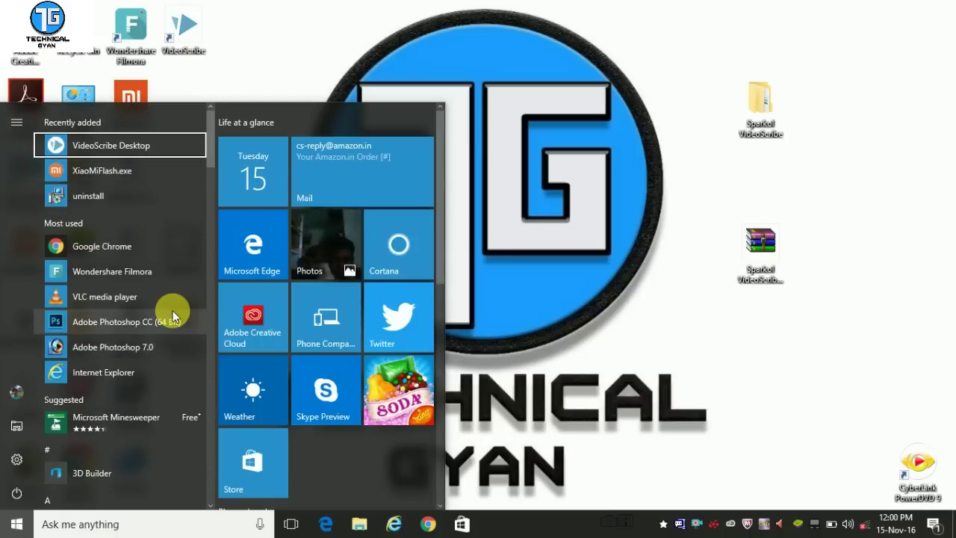
click(184, 56)
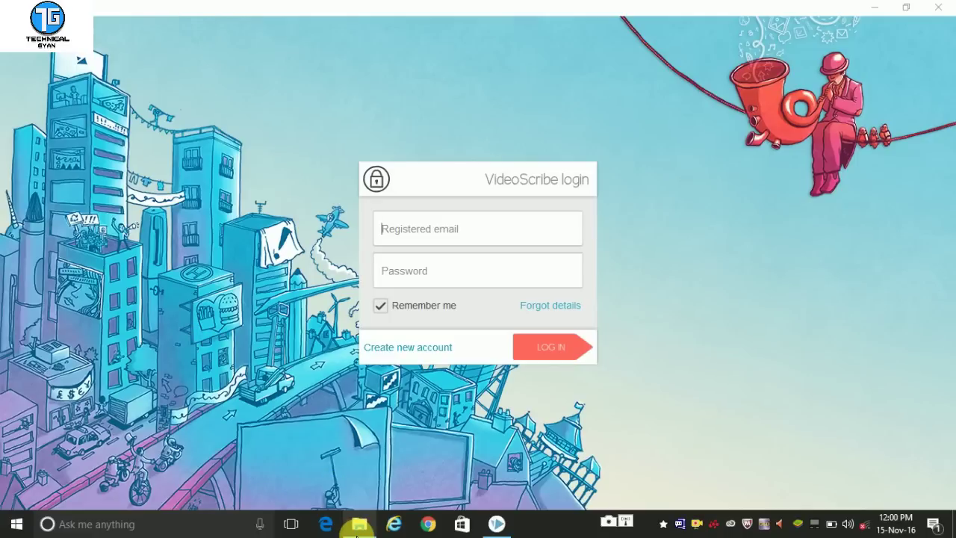
Copy the registration e-mail from Install Notes.txt and paste it into the Registered email field of the VideoScribe login
click(357, 527)
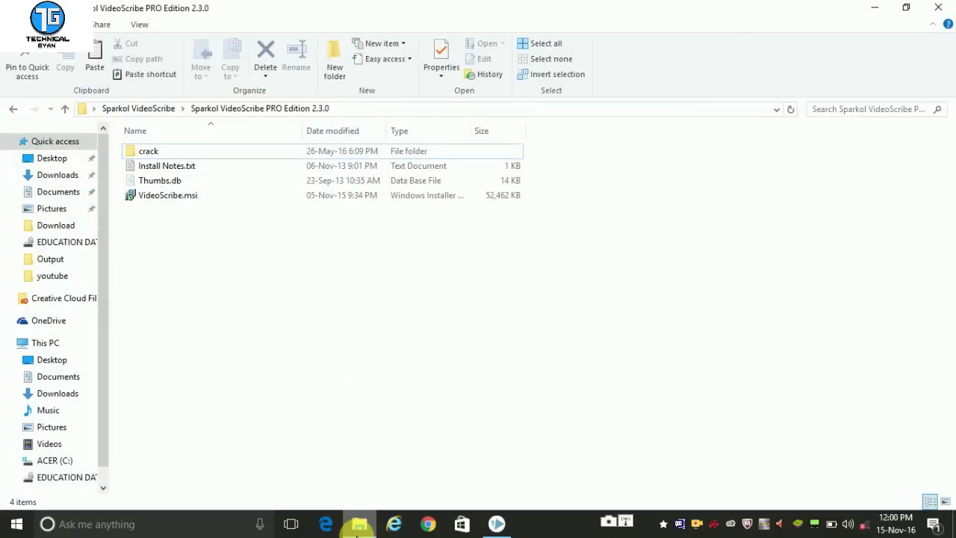
double_click(202, 170)
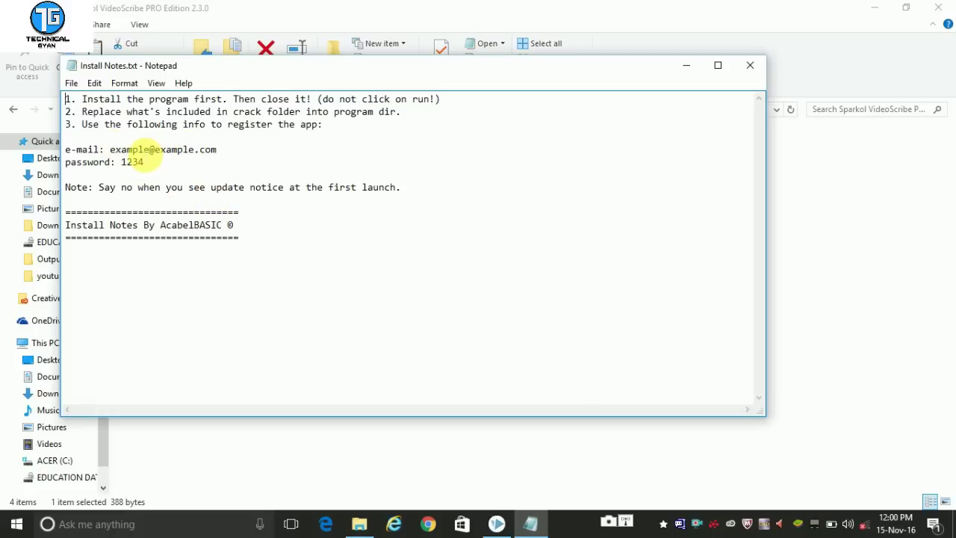
double_click(138, 151)
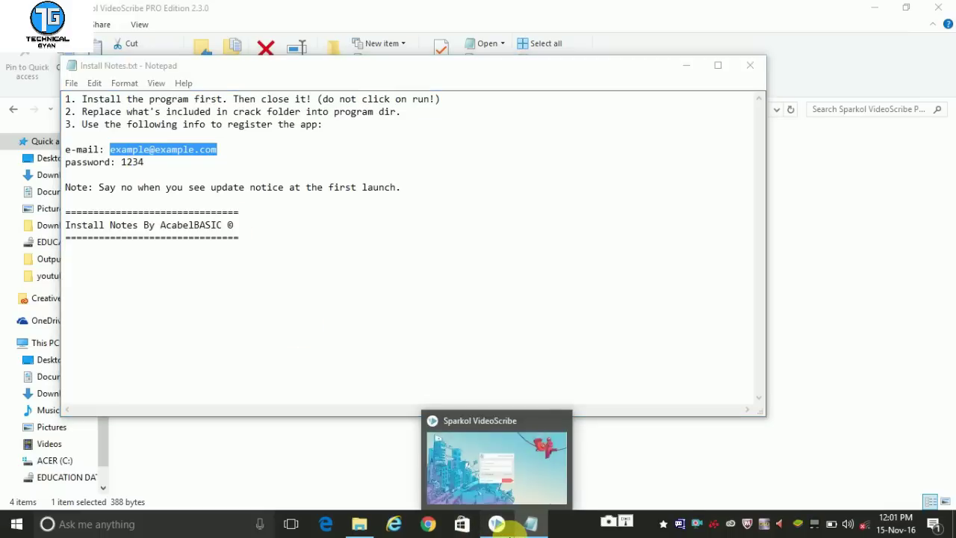
click(496, 523)
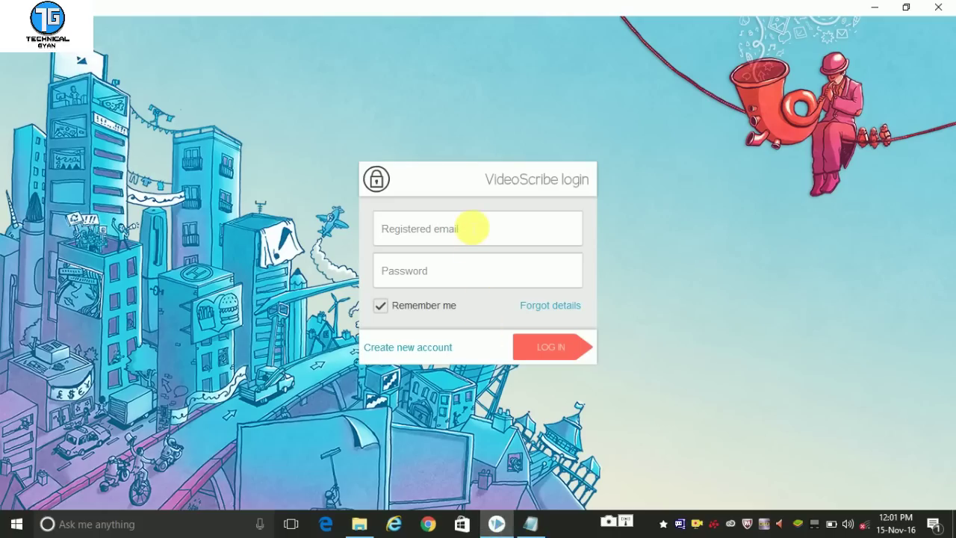
click(472, 229)
key(ctrl+v)
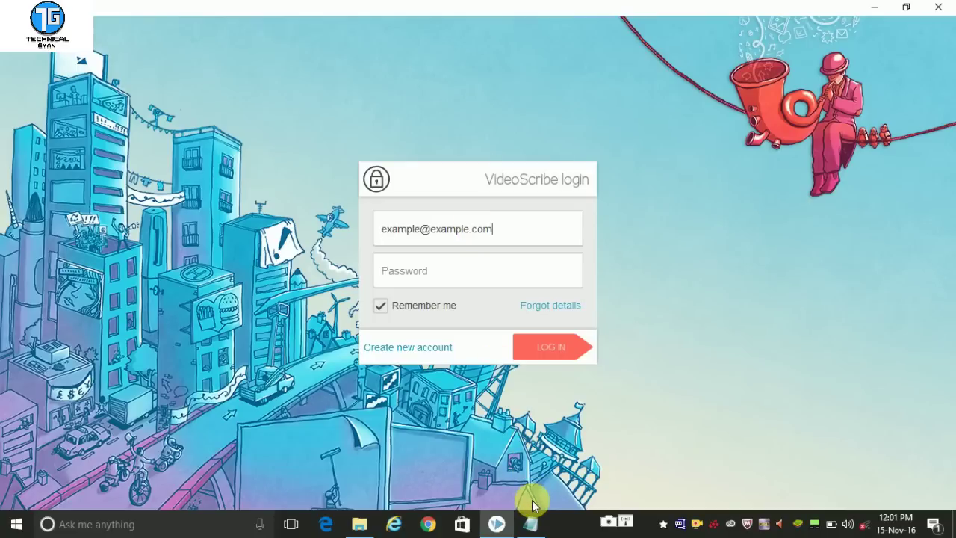
Copy the password from Install Notes.txt into the VideoScribe login's Password field, turn off Remember me, and log in
click(533, 526)
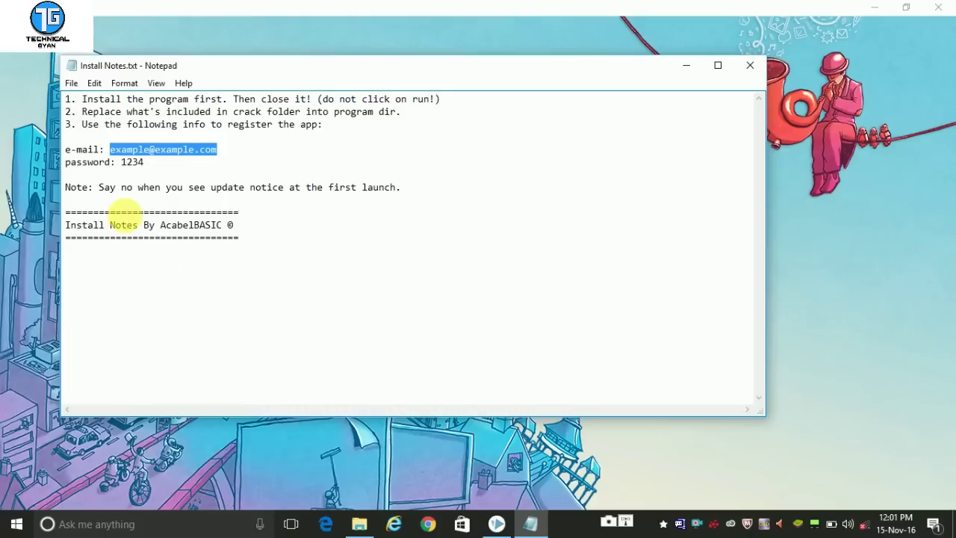
double_click(133, 164)
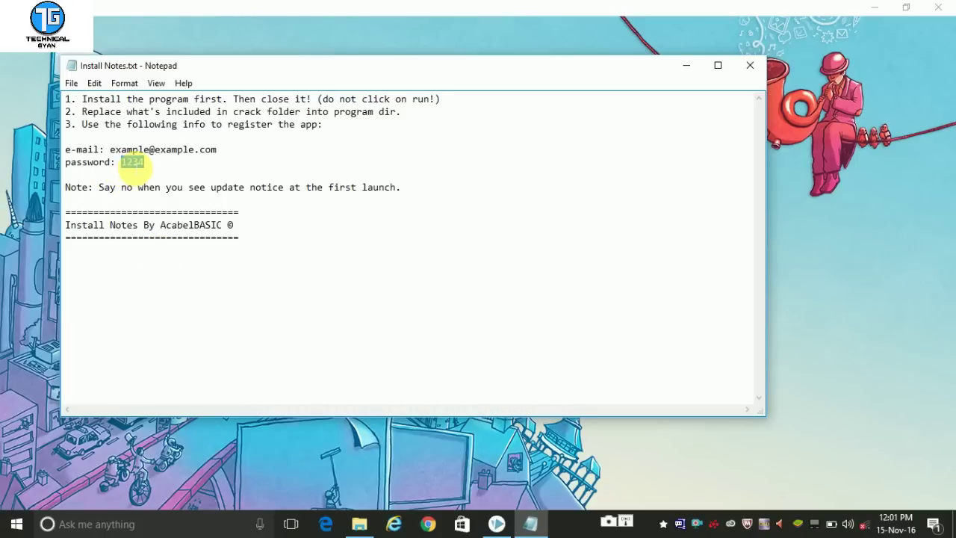
click(493, 523)
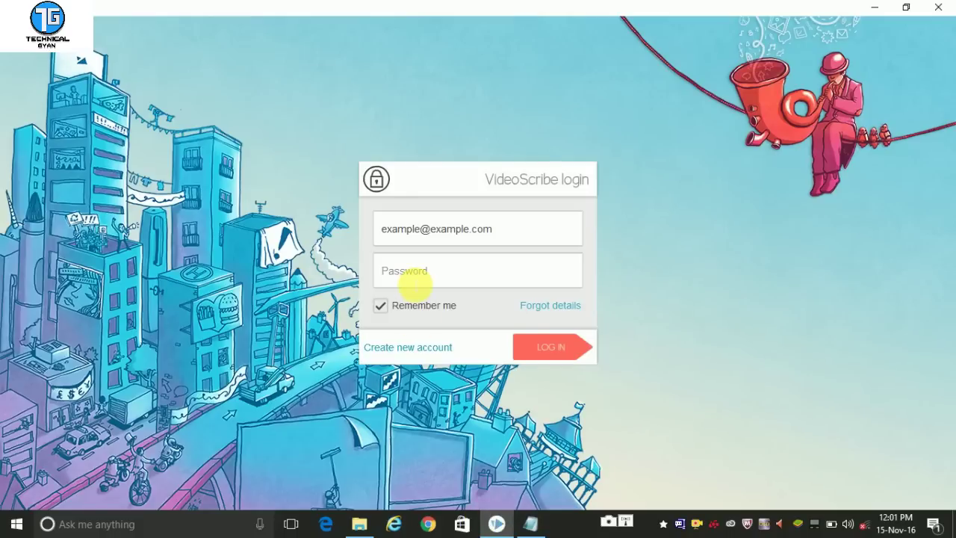
click(416, 281)
key(ctrl+v)
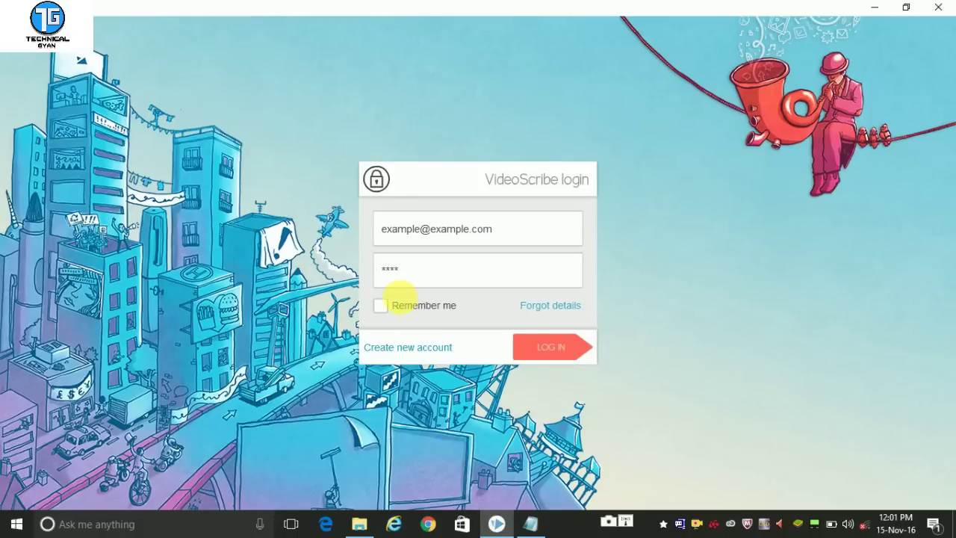
click(527, 350)
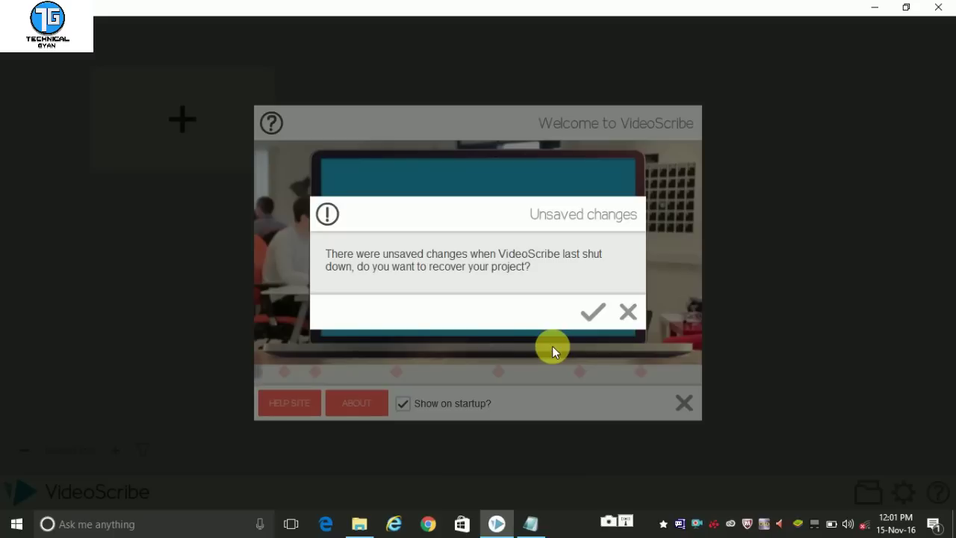
Recover the unsaved VideoScribe project and accept the offline usage notice
click(592, 316)
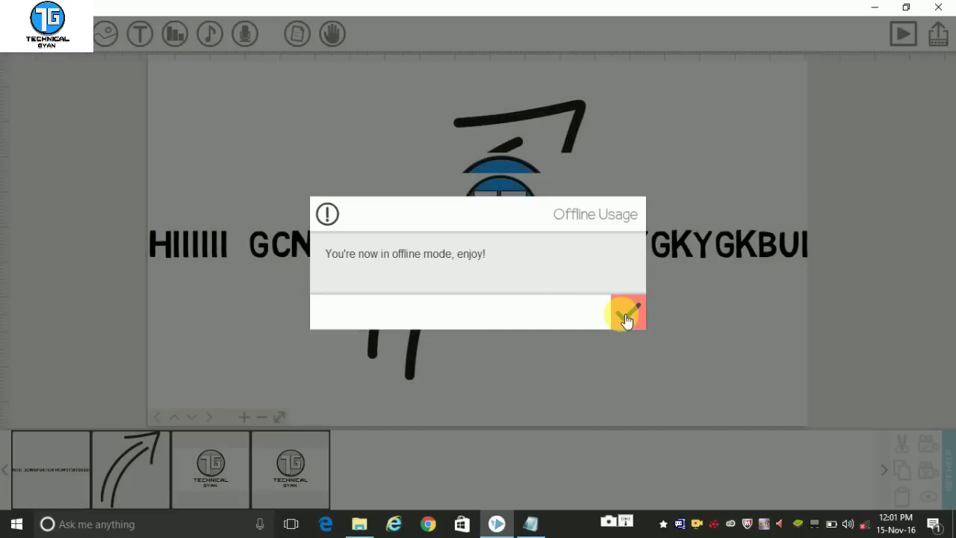
click(626, 317)
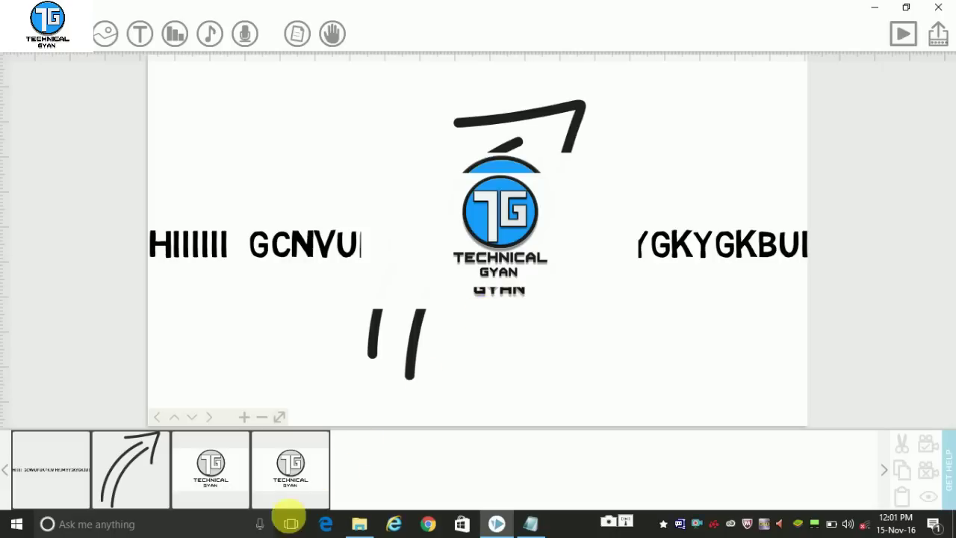
Add the text "thaanks for wacthing" in the Basic font to the recovered project
click(141, 34)
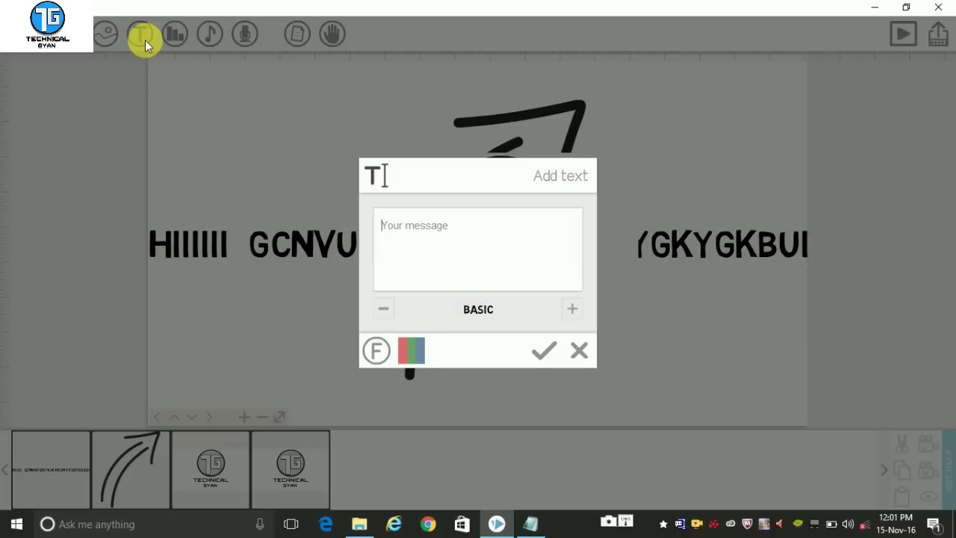
text(thaanks for wacthing)
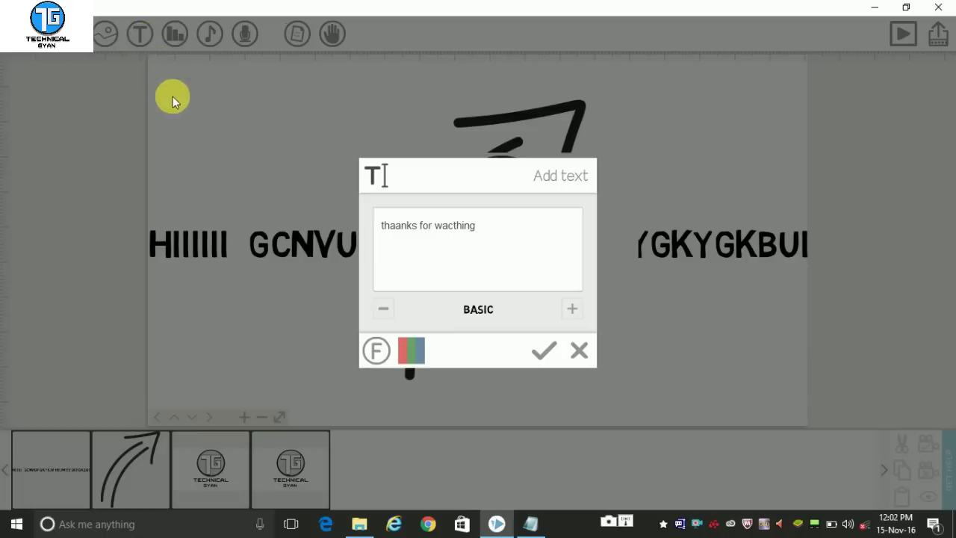
click(555, 346)
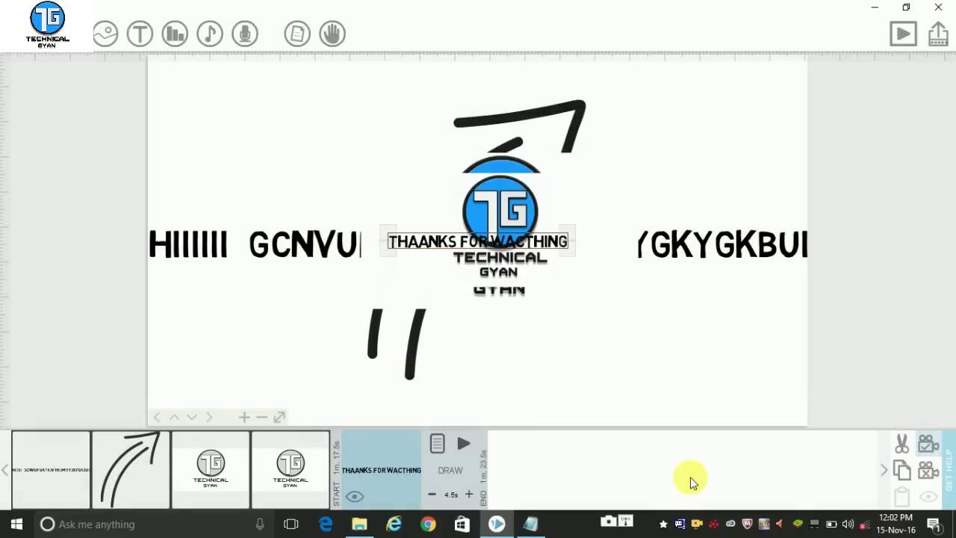
Preview the drawing animation of the new text element and return to the canvas
click(467, 443)
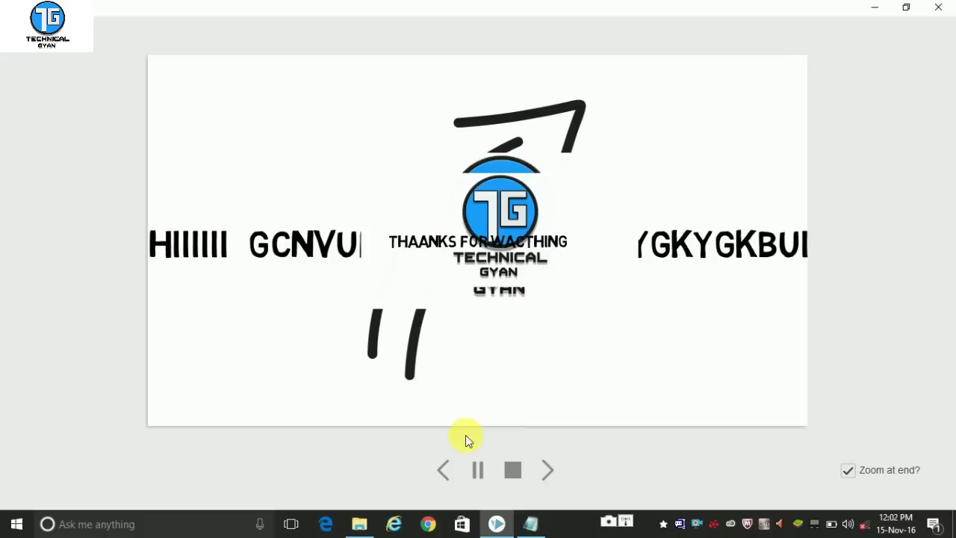
click(444, 468)
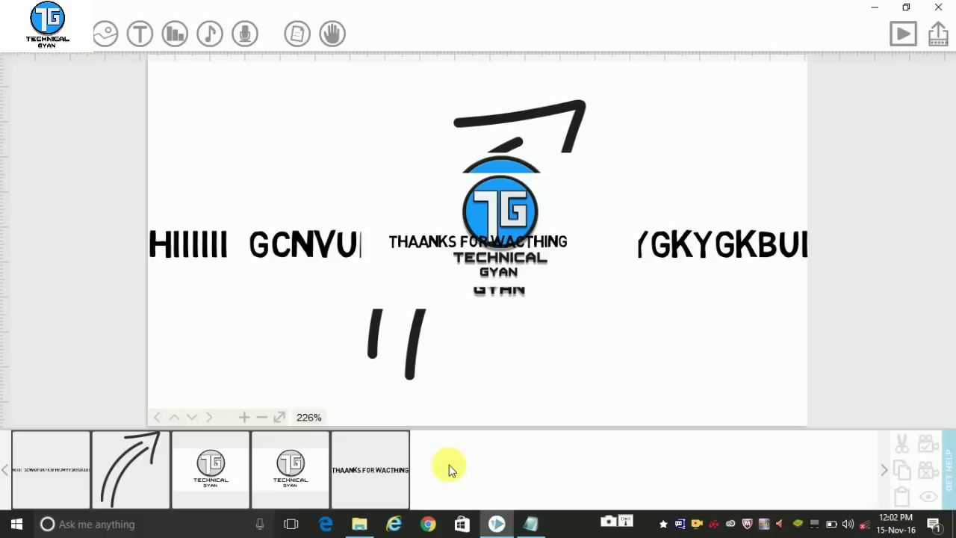
click(139, 33)
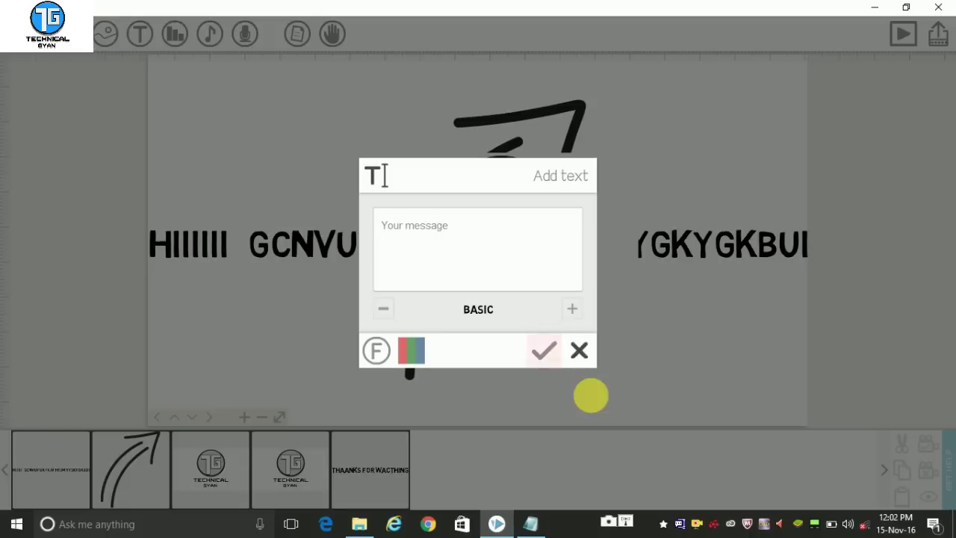
click(581, 364)
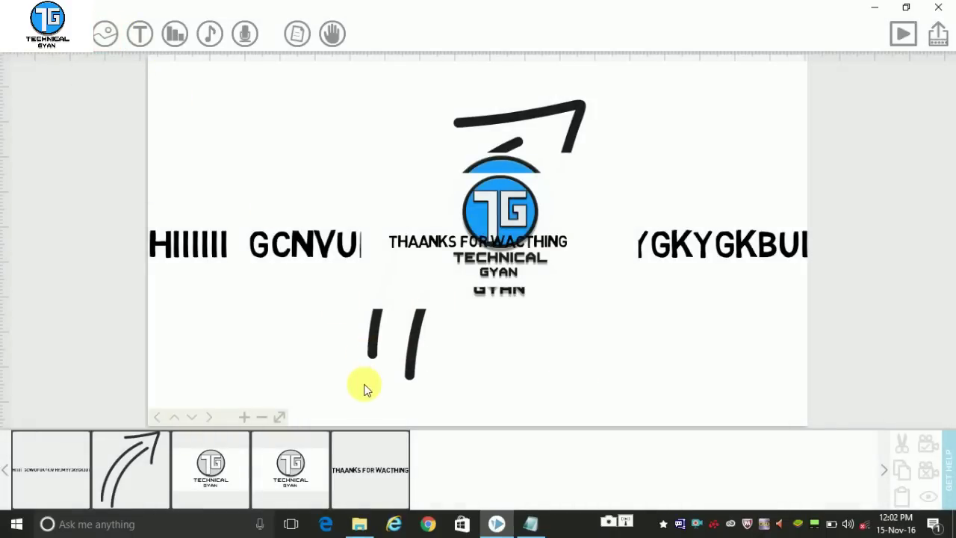
Start a new blank scribe and add the Technical Gyan logo image to it
click(204, 156)
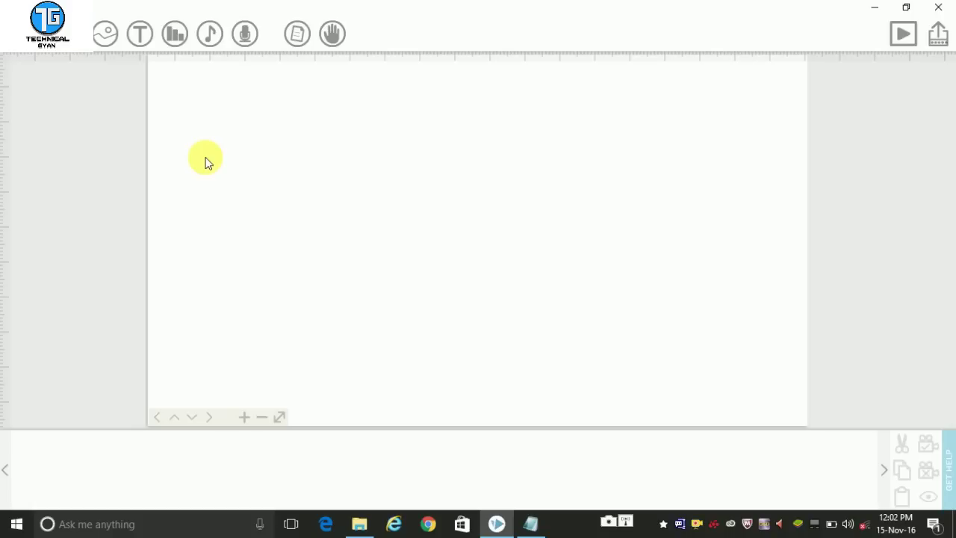
click(109, 34)
click(314, 213)
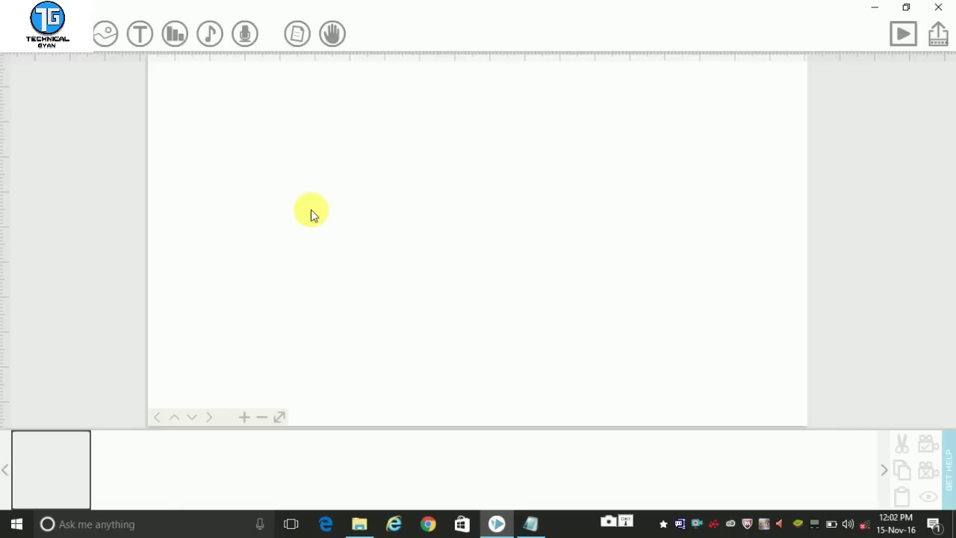
Preview the hand-drawn animation of the logo image, then stop and replay it
click(146, 446)
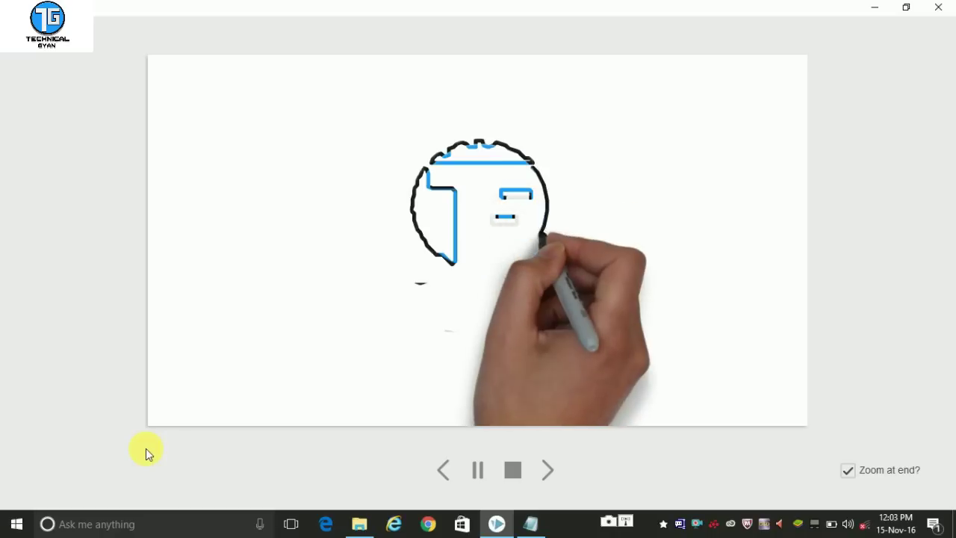
click(513, 470)
click(478, 470)
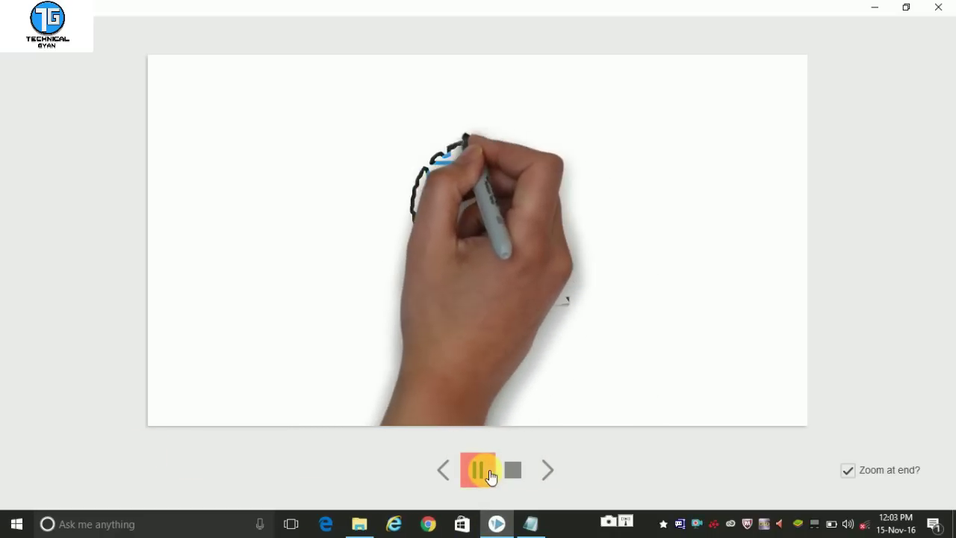